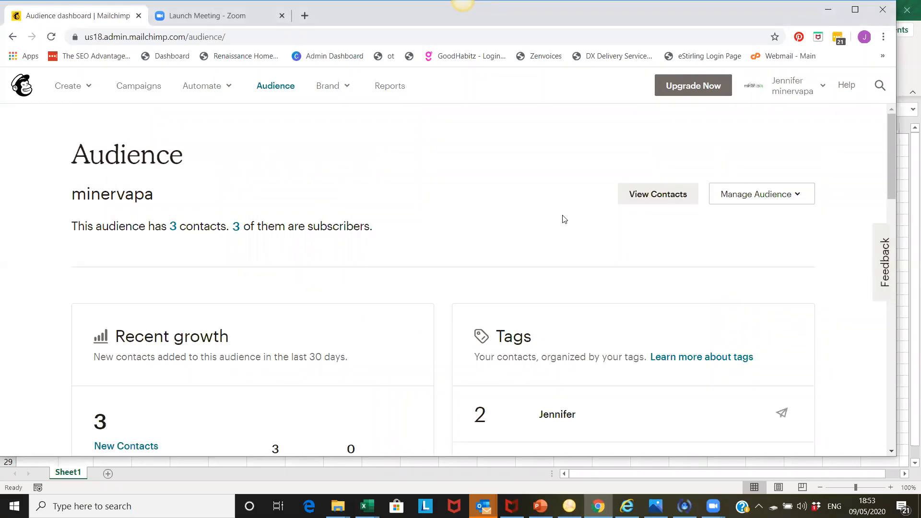
- Start importing contacts into the minervapa audience, using copy/paste from file as the source
left_click(801, 196)
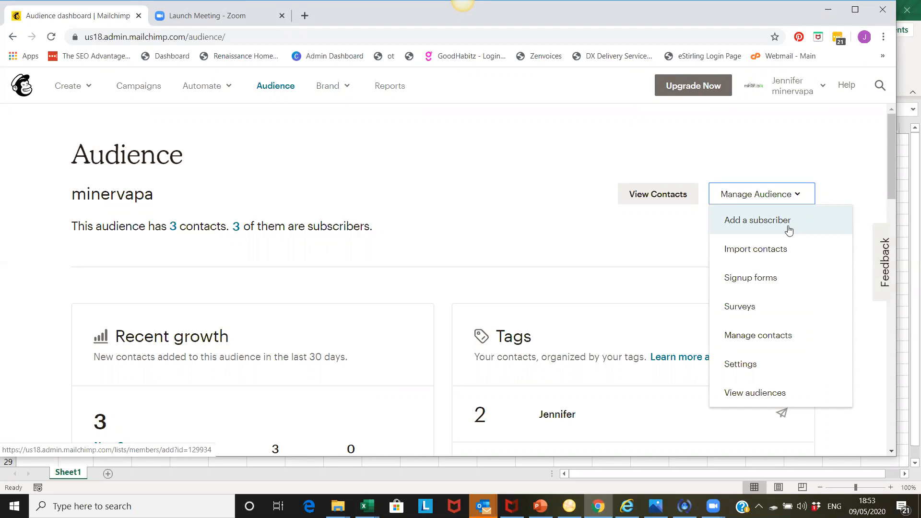
left_click(771, 257)
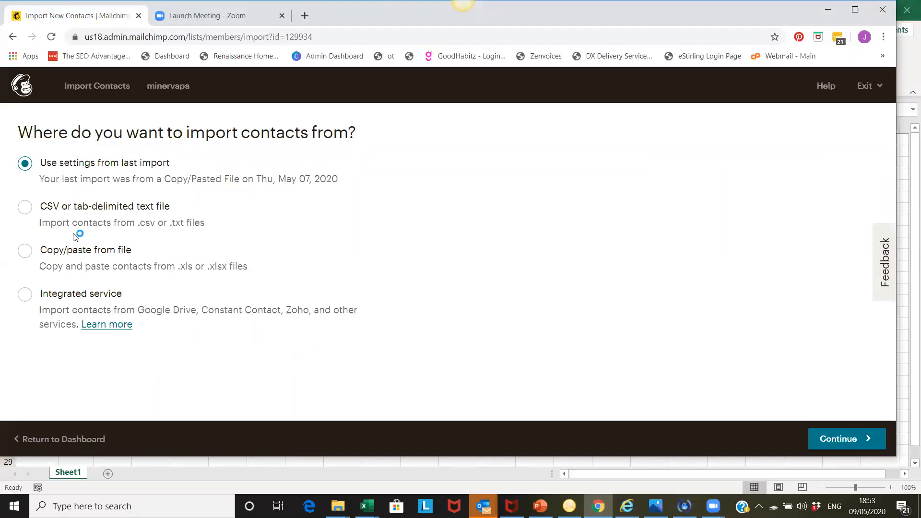
left_click(26, 252)
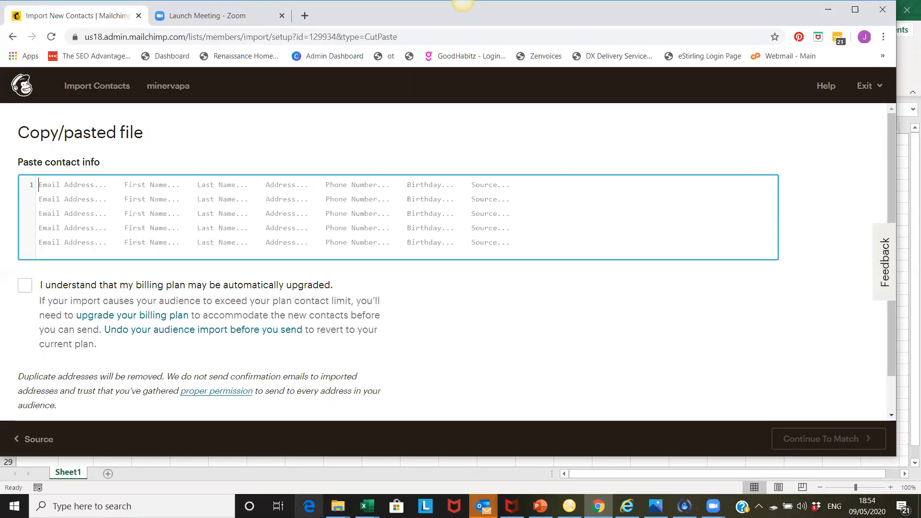
- Switch to the Book1 workbook in Excel and copy the contact table in cells A1:D5
left_click(367, 506)
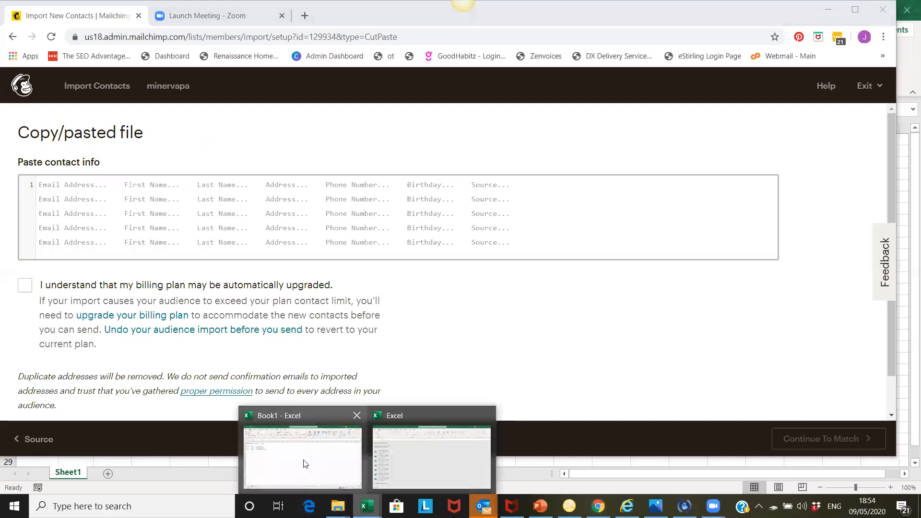
left_click(304, 463)
left_click_drag(38, 140, 163, 189)
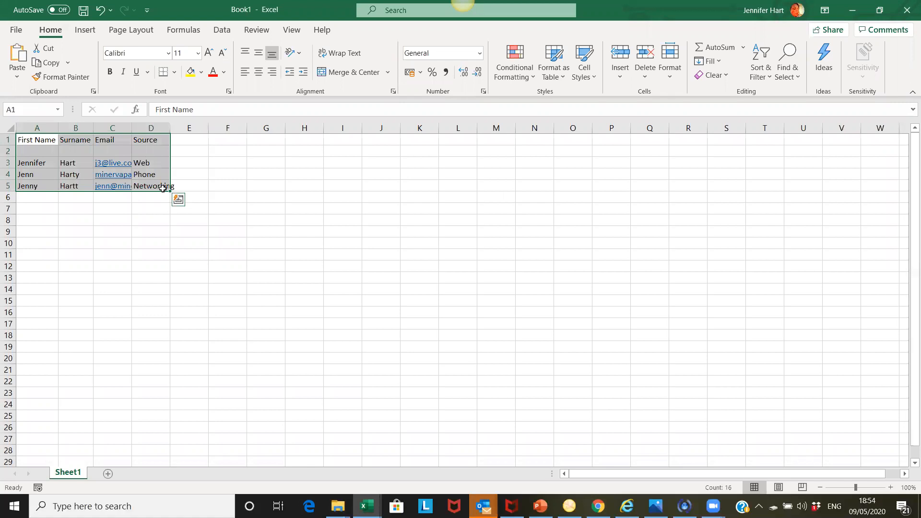
key("ctrl+c")
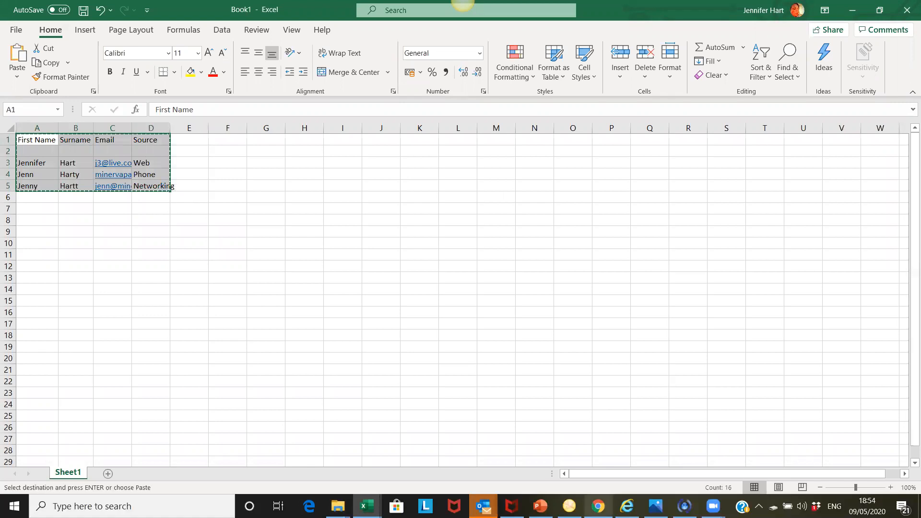
- Return to Mailchimp in the browser and paste the copied contact table twice into the contact info box
key("alt+Tab")
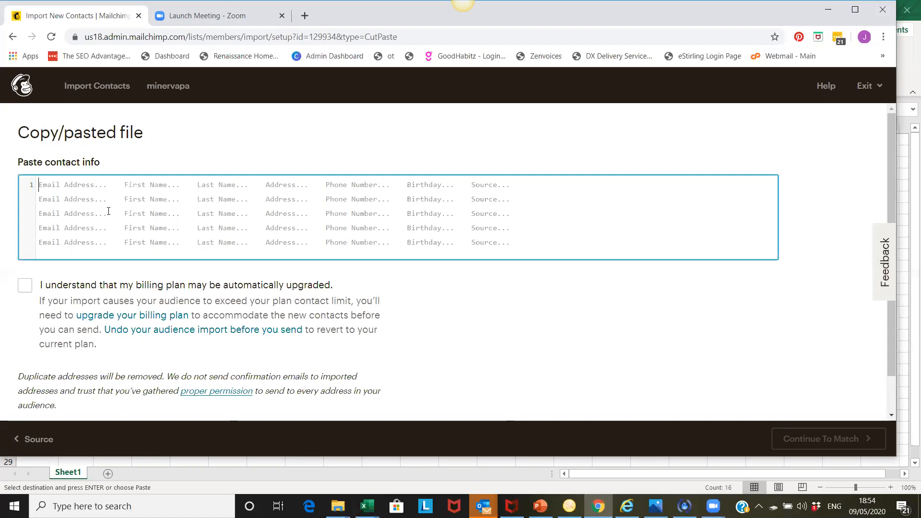
key("ctrl+v")
key("ctrl+v")
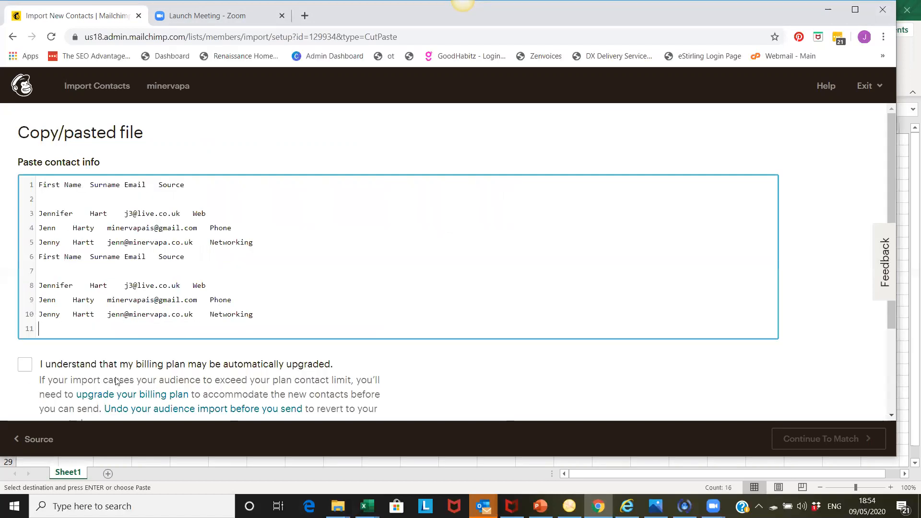
- Accept that the billing plan may be automatically upgraded and continue to column matching
left_click(25, 365)
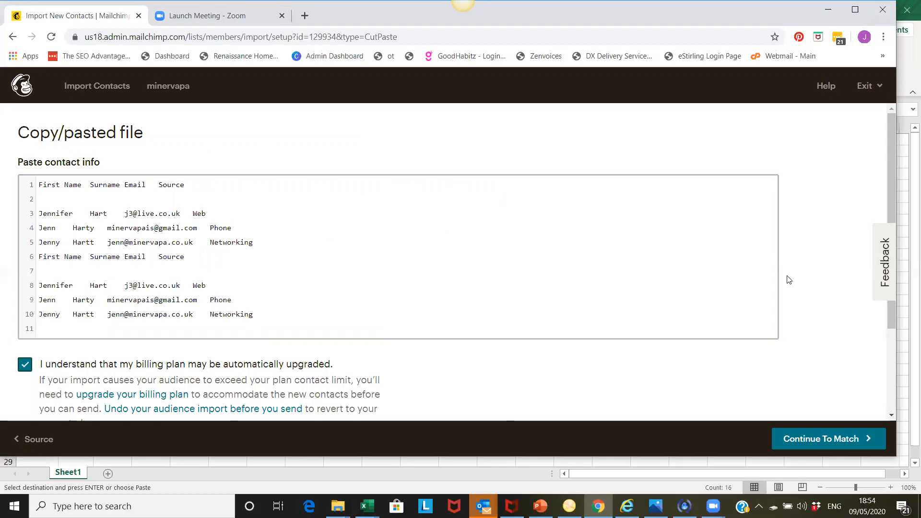
left_click_drag(887, 191, 889, 224)
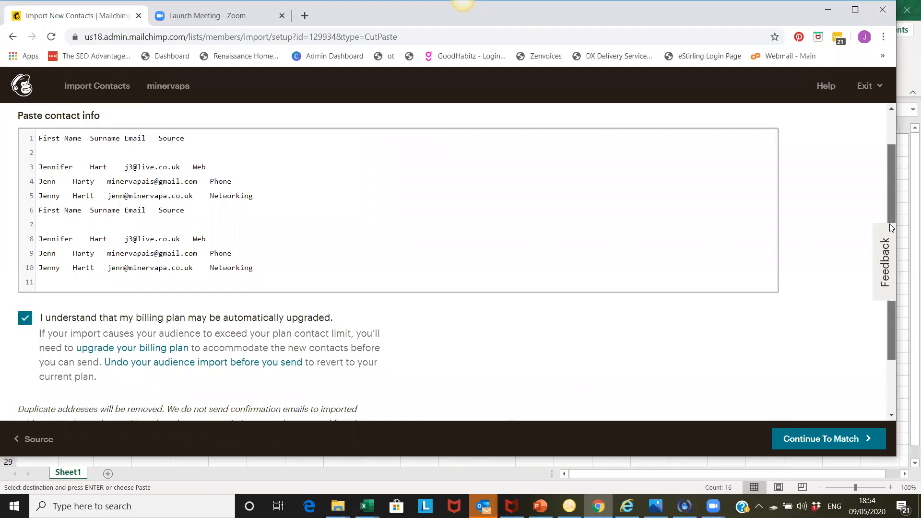
scroll(840, 318, "down", 2)
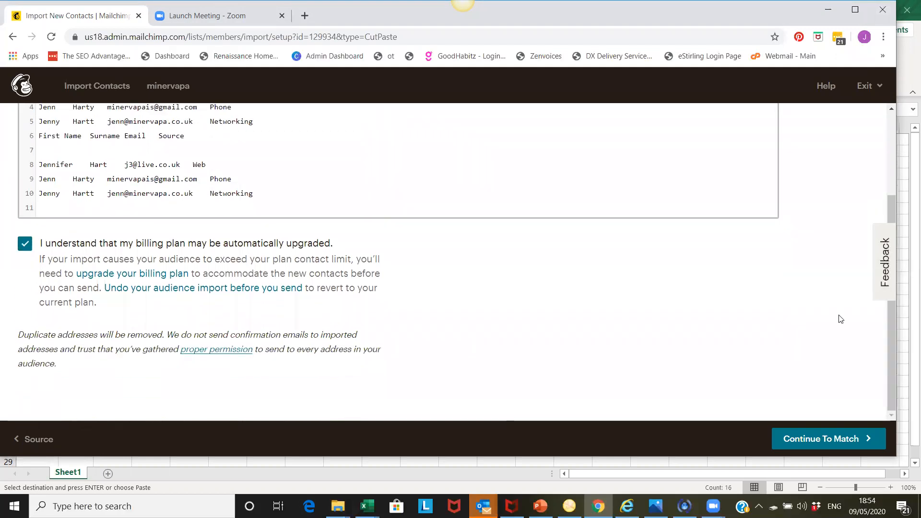
left_click(832, 438)
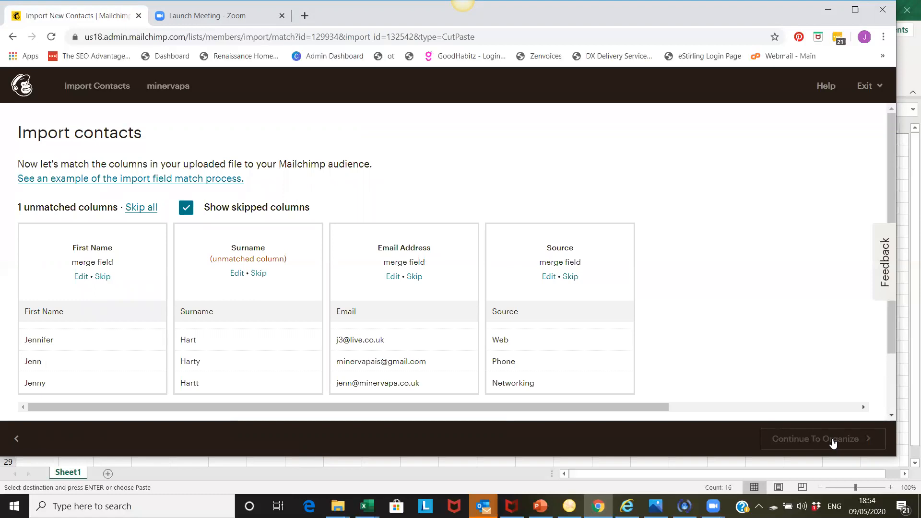
- Save the First Name column match and match the Surname column to the Last Name field
scroll(892, 165, "down", 2)
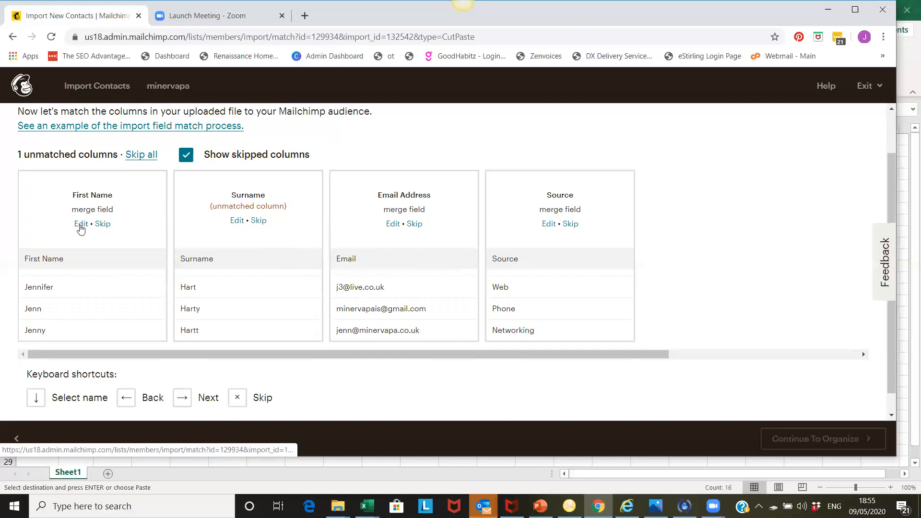
left_click(80, 225)
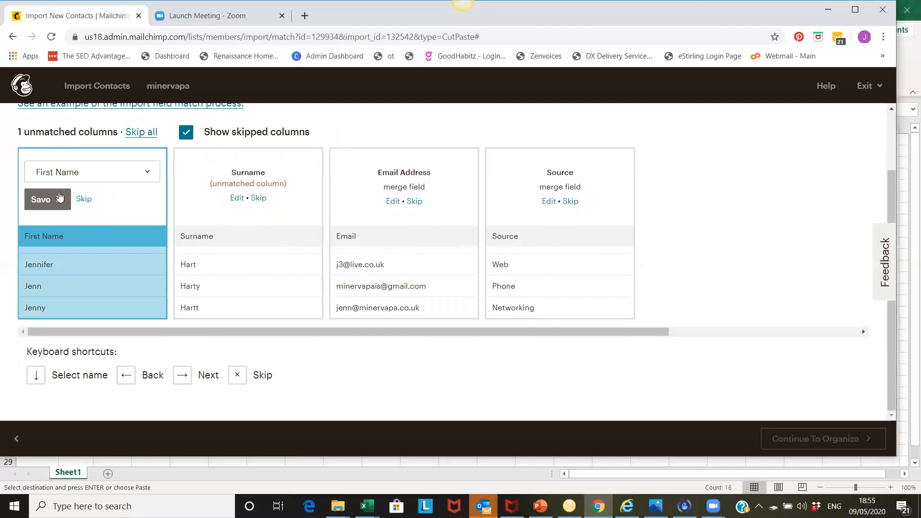
left_click(44, 199)
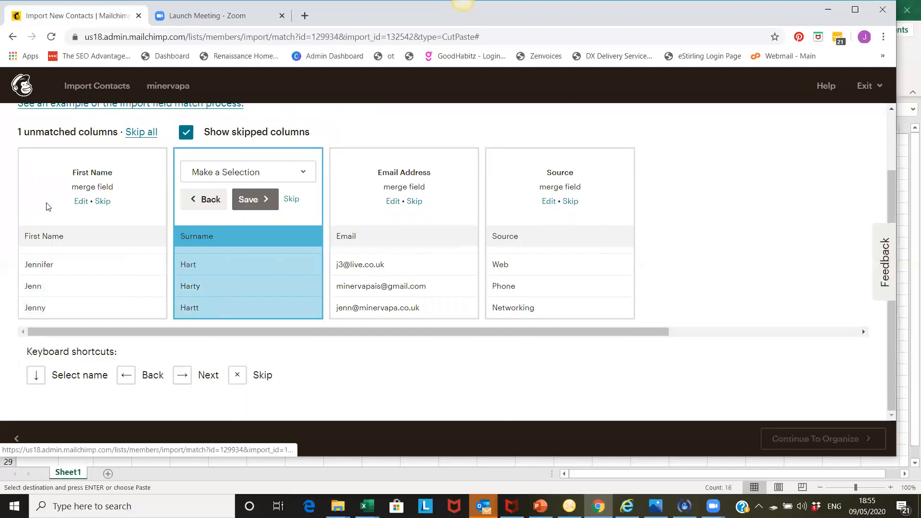
left_click(298, 174)
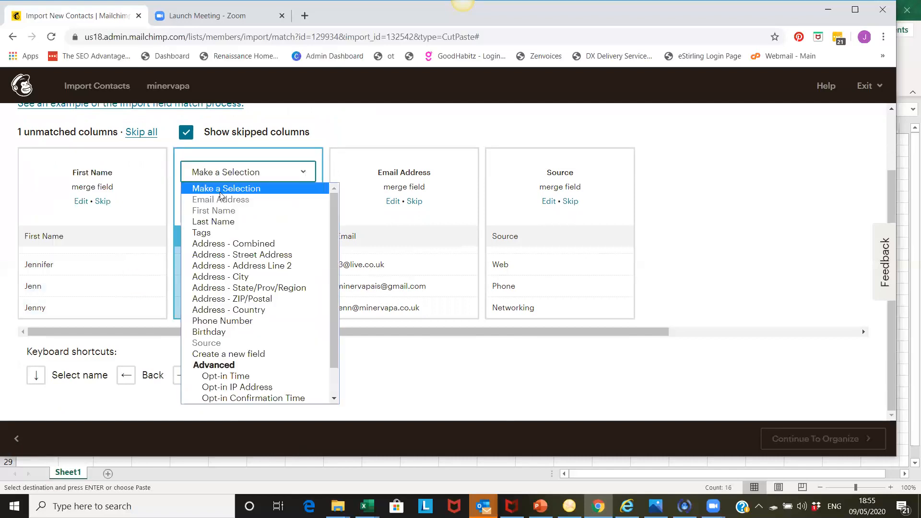
left_click(201, 225)
left_click(254, 199)
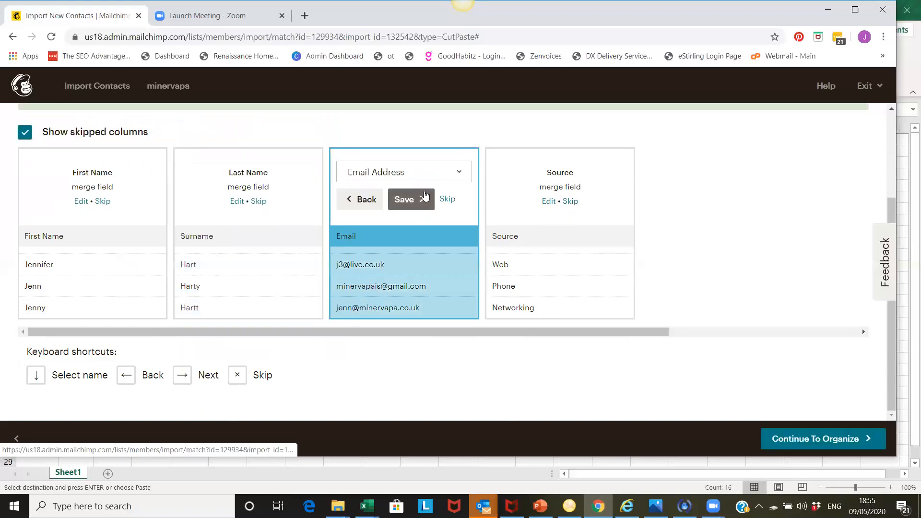
- Save the Email Address and Source column matches and continue to organizing the contacts
left_click(411, 203)
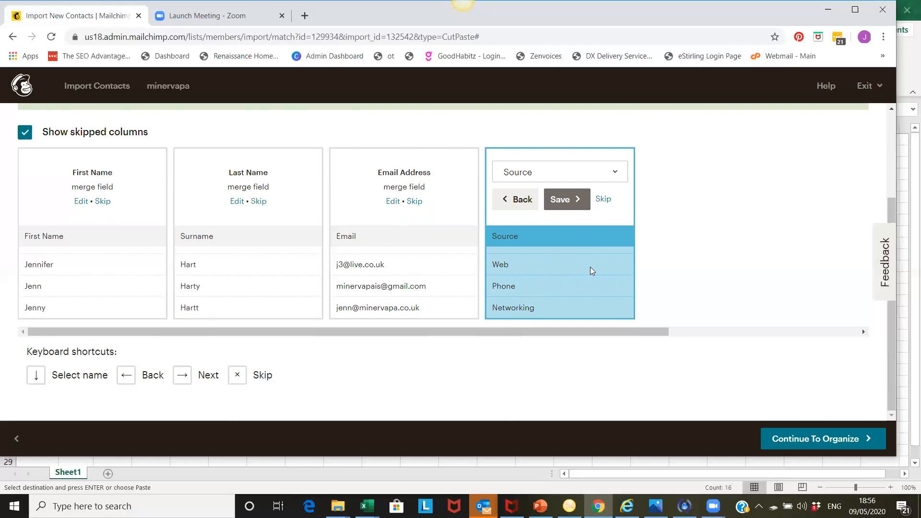
left_click(615, 174)
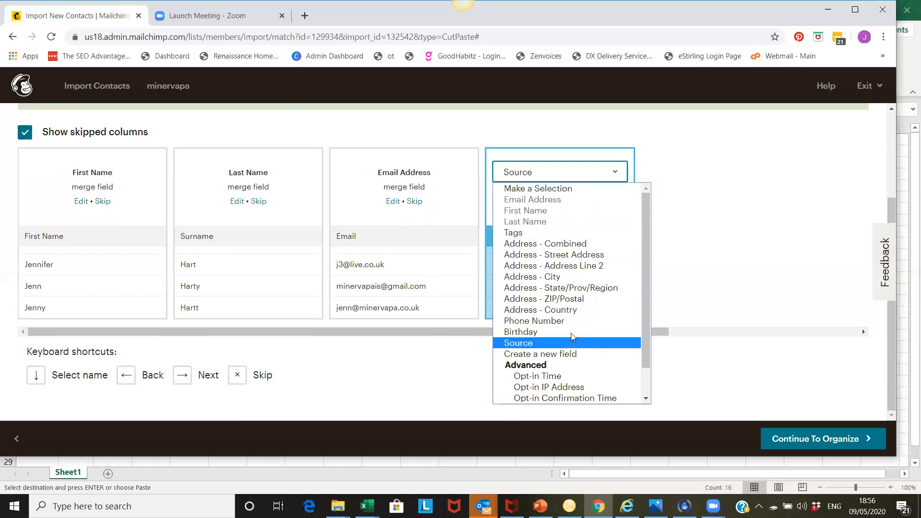
left_click(617, 175)
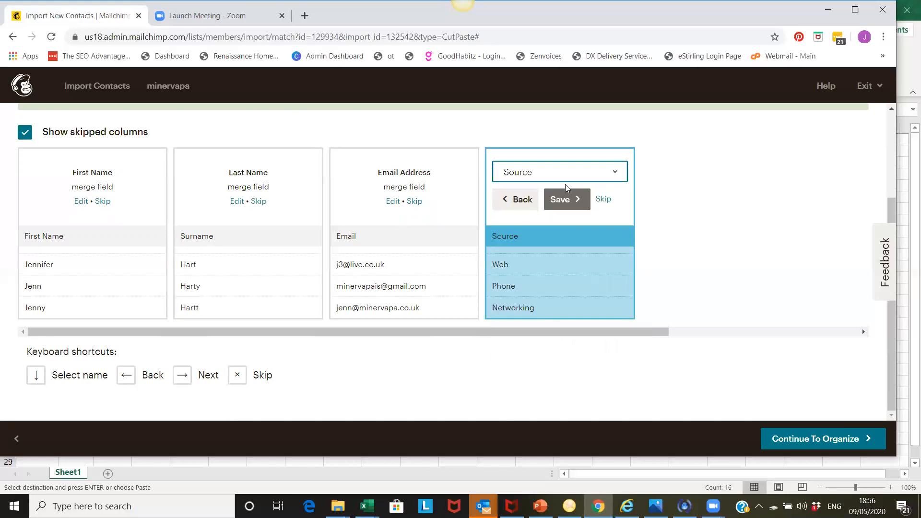
left_click(561, 199)
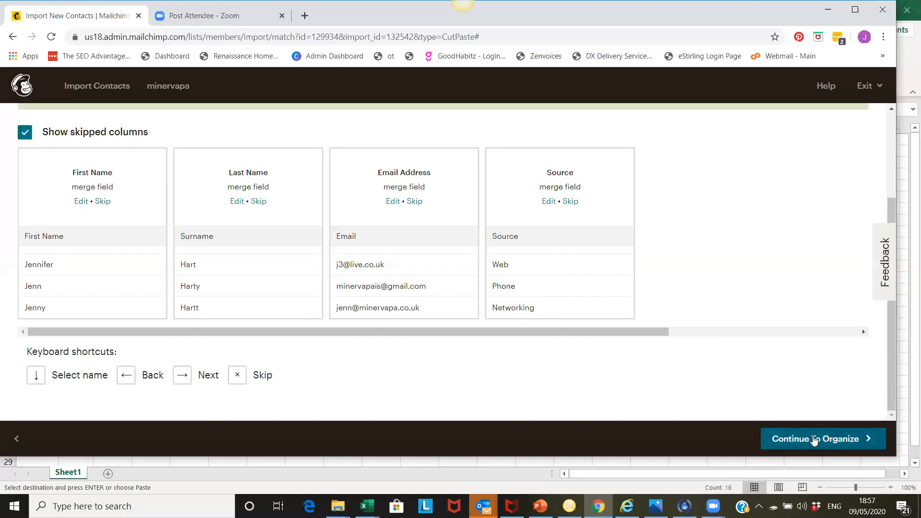
left_click(813, 440)
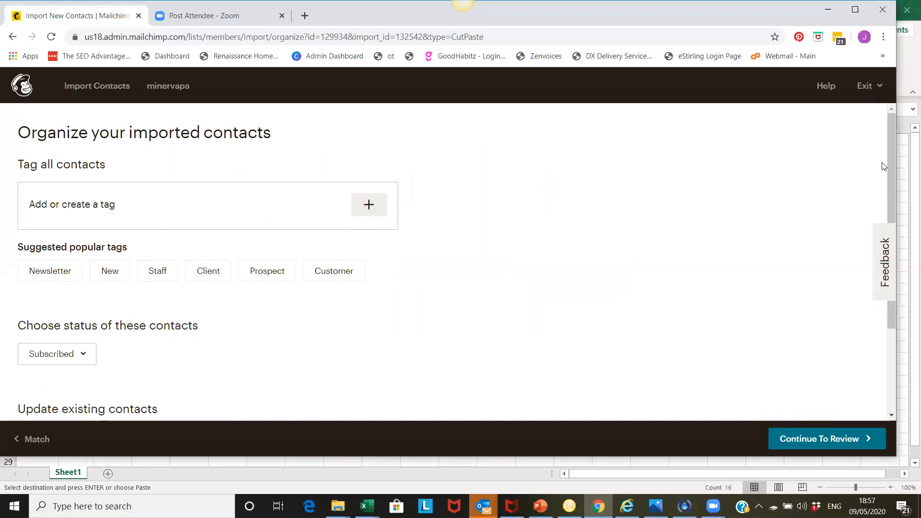
- Enable updating of existing contacts for the import, then review the selections and run the import
scroll(887, 186, "down", 3)
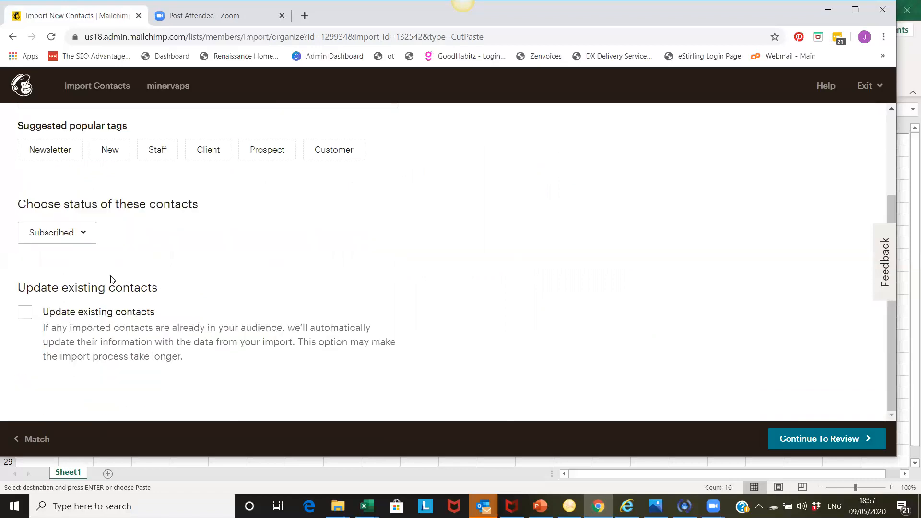
left_click(29, 313)
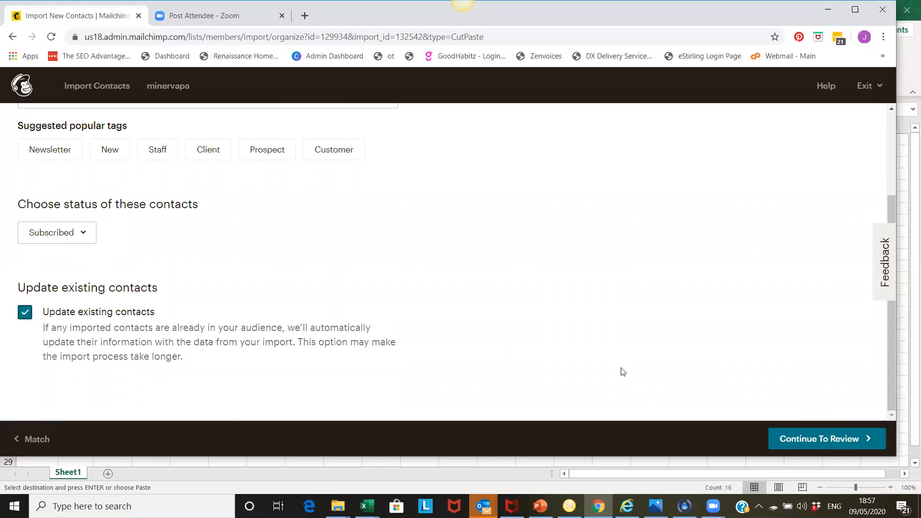
left_click(817, 439)
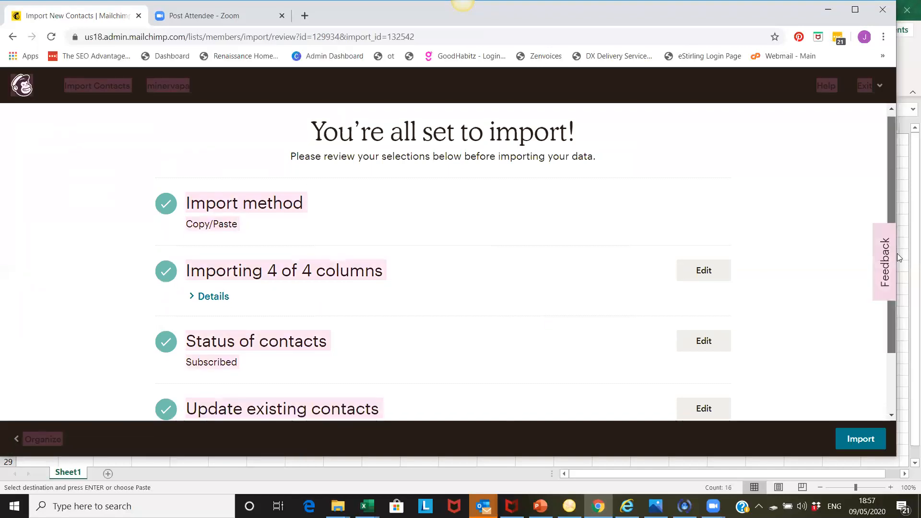
scroll(895, 288, "down", 2)
left_click(869, 441)
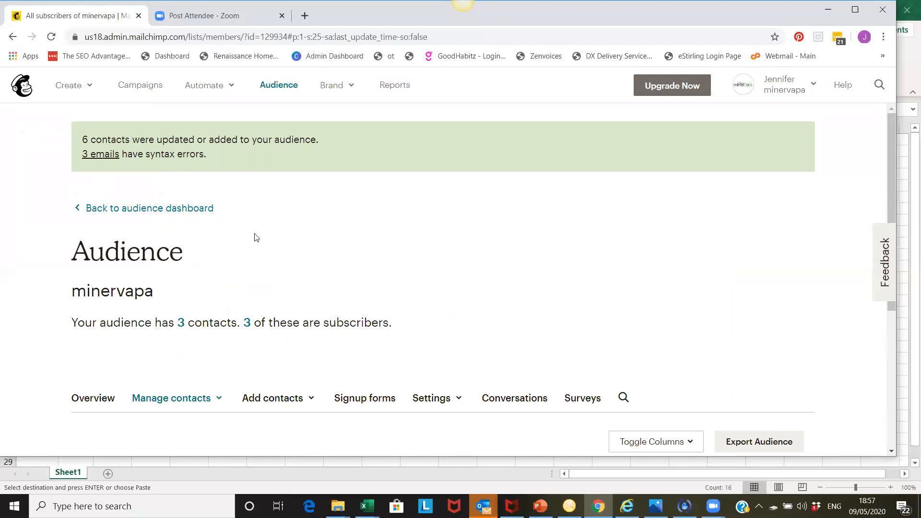
- Examine the syntax errors reported for the imported emails and close the error window
left_click(113, 160)
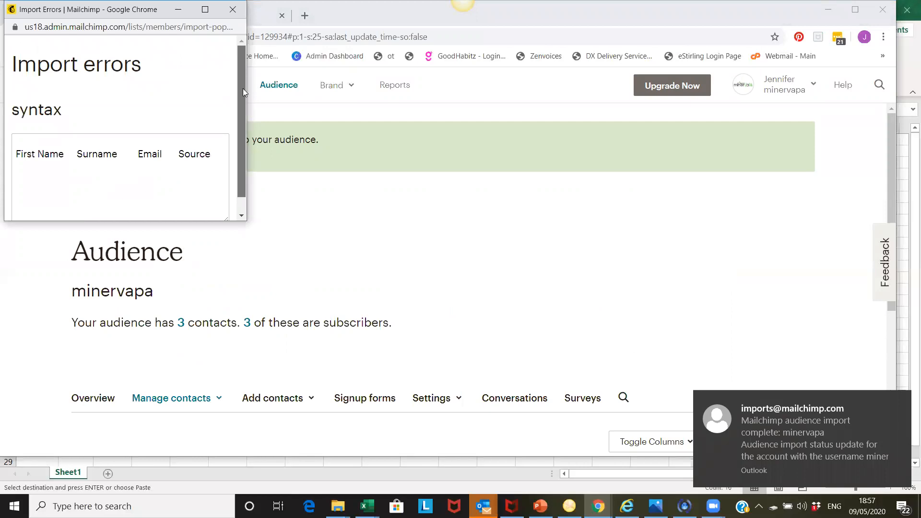
left_click_drag(243, 88, 240, 154)
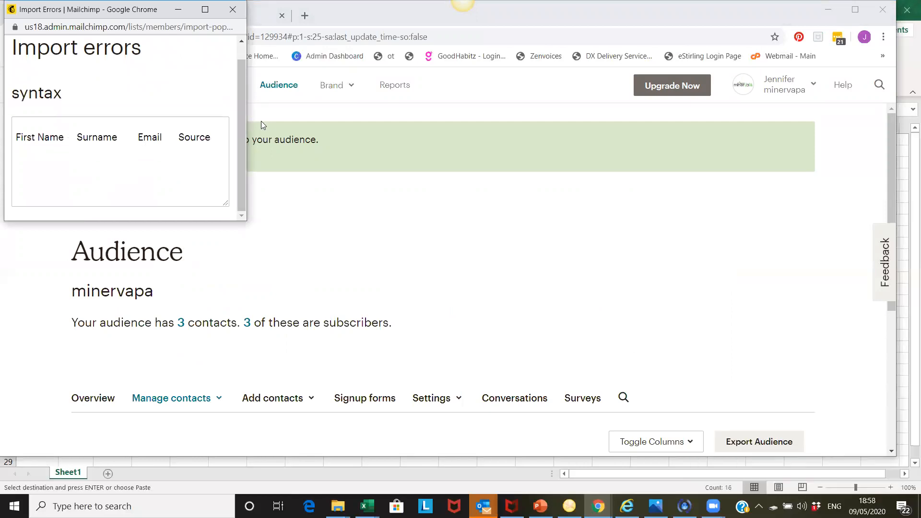
left_click(234, 8)
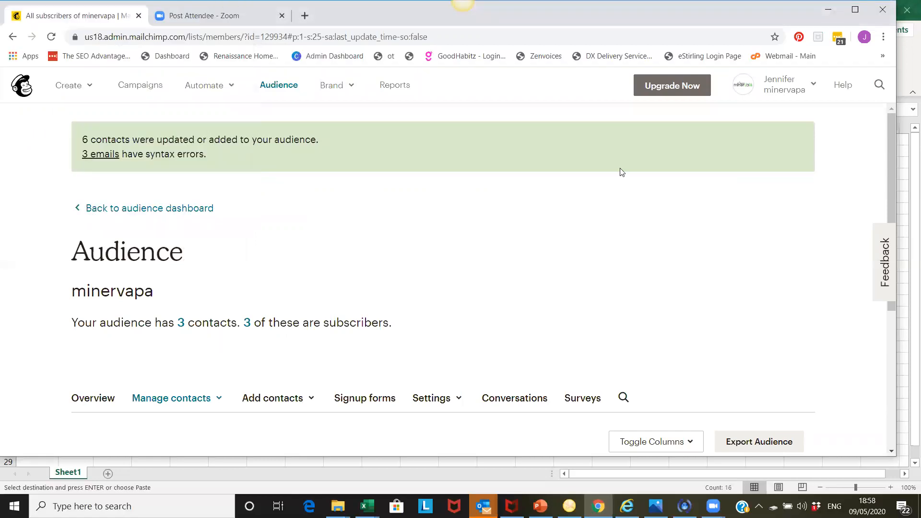